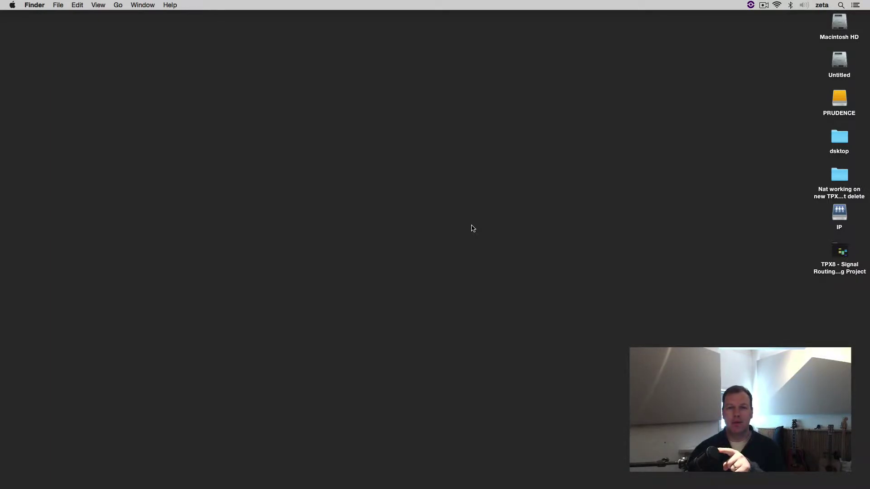
Launch Pro Tools and create a new session named "Test Session"
{"action": "mouse_move", "coordinate": [160, 478]}
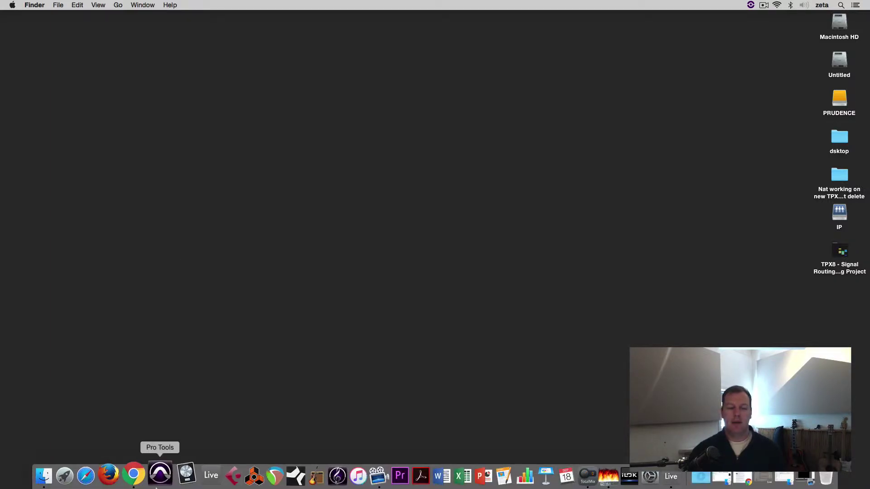
{"action": "left_click", "coordinate": [160, 475]}
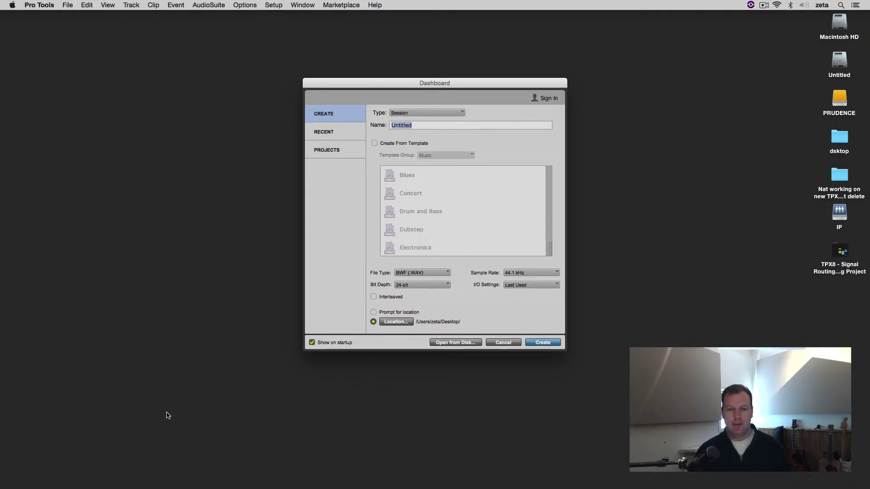
{"action": "type", "text": "Te"}
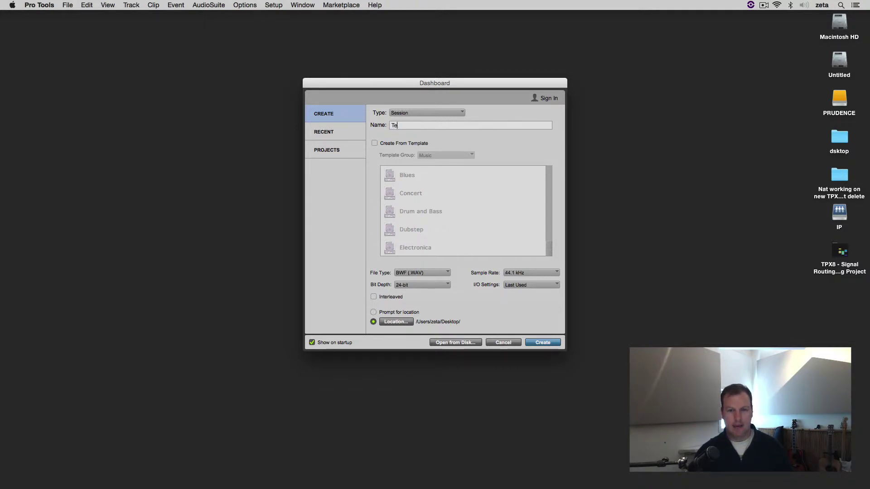
{"action": "type", "text": "st Session"}
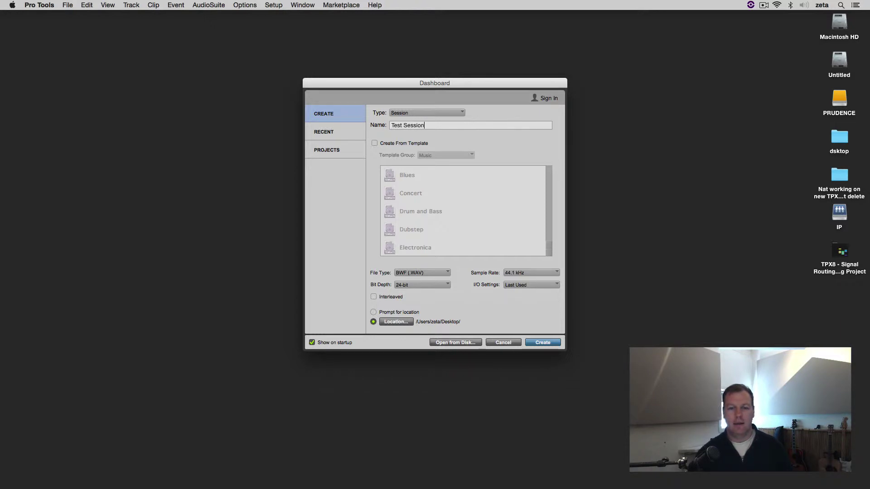
{"action": "left_click", "coordinate": [541, 343]}
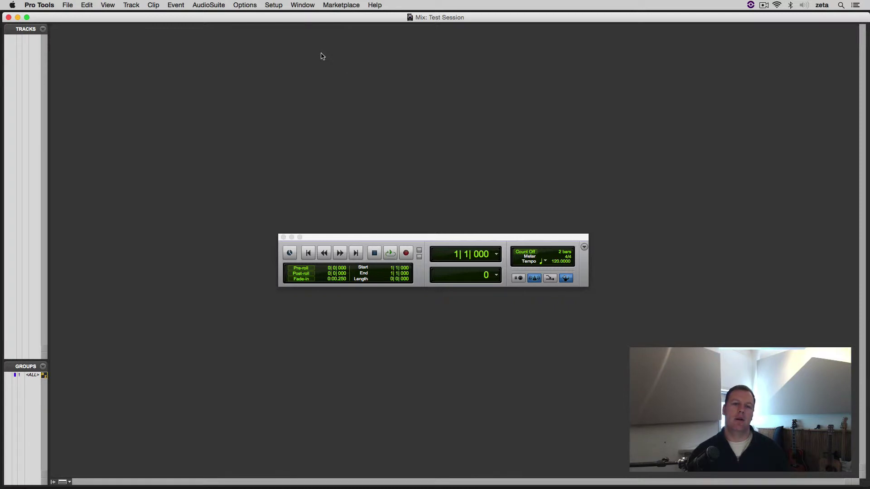
Review the available playback devices and hardware buffer sizes in the Playback Engine settings, keeping the Fireface UCX and 128 Samples
{"action": "left_click", "coordinate": [274, 5]}
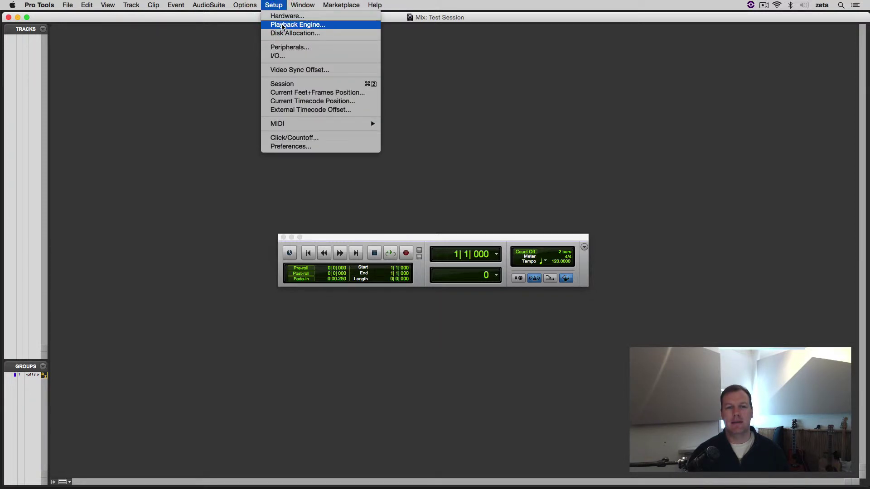
{"action": "left_click", "coordinate": [282, 25]}
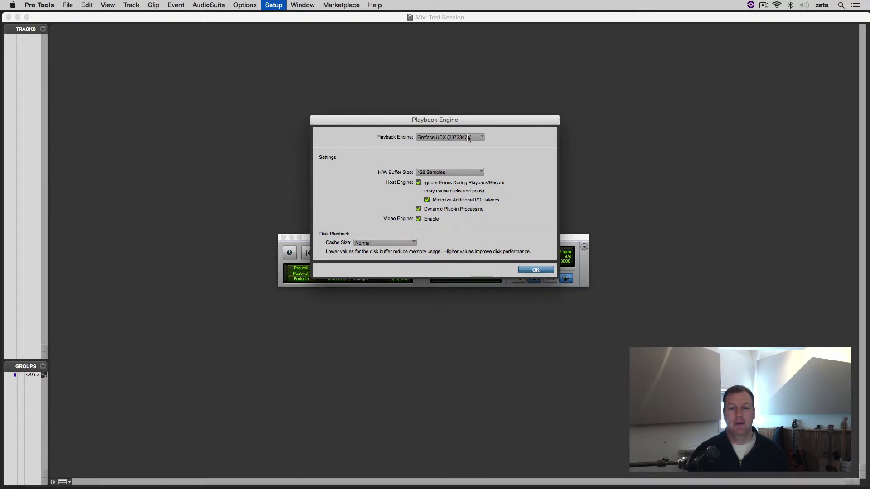
{"action": "left_click", "coordinate": [452, 139]}
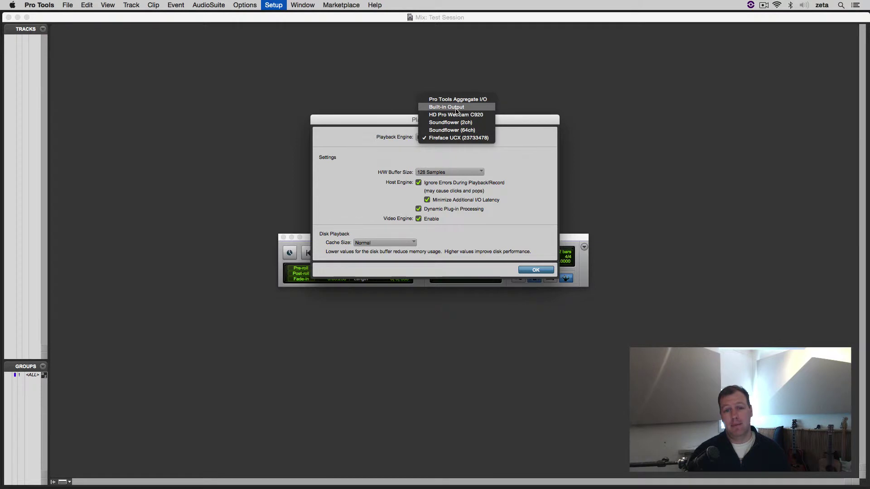
{"action": "left_click", "coordinate": [478, 153]}
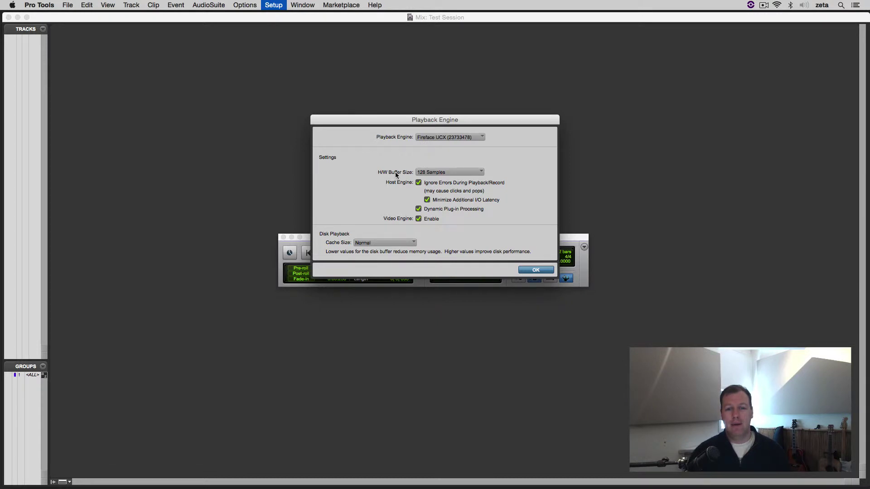
{"action": "left_click", "coordinate": [437, 174]}
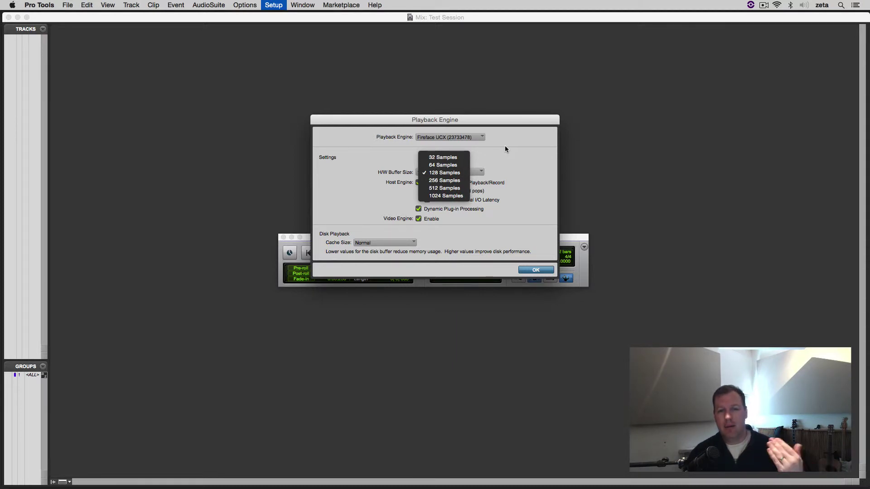
{"action": "left_click", "coordinate": [540, 183]}
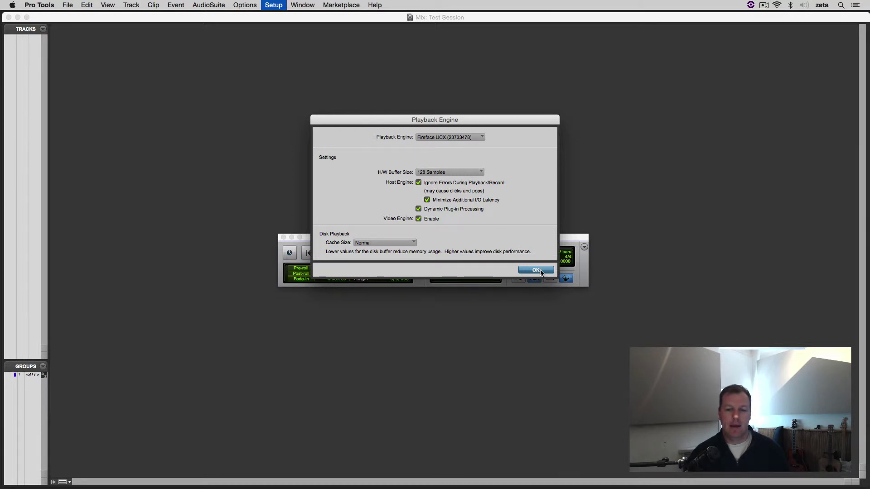
{"action": "left_click", "coordinate": [539, 270]}
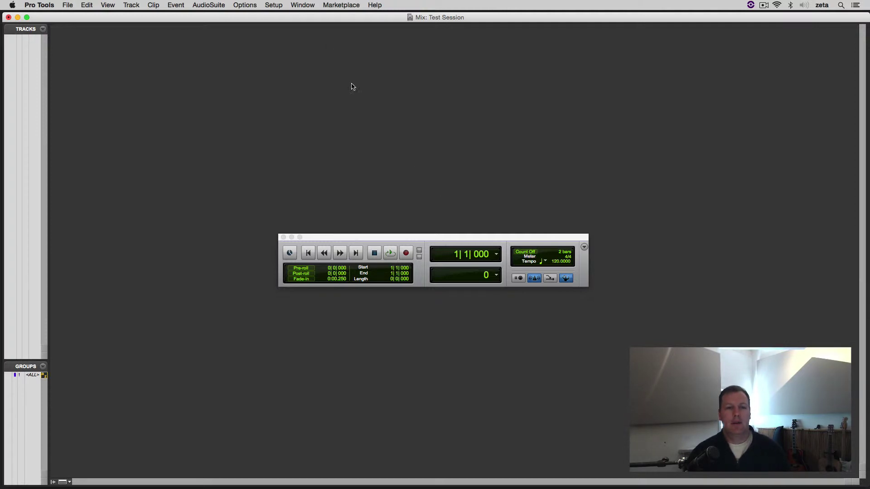
Create one new mono audio track in the session
{"action": "left_click", "coordinate": [132, 6]}
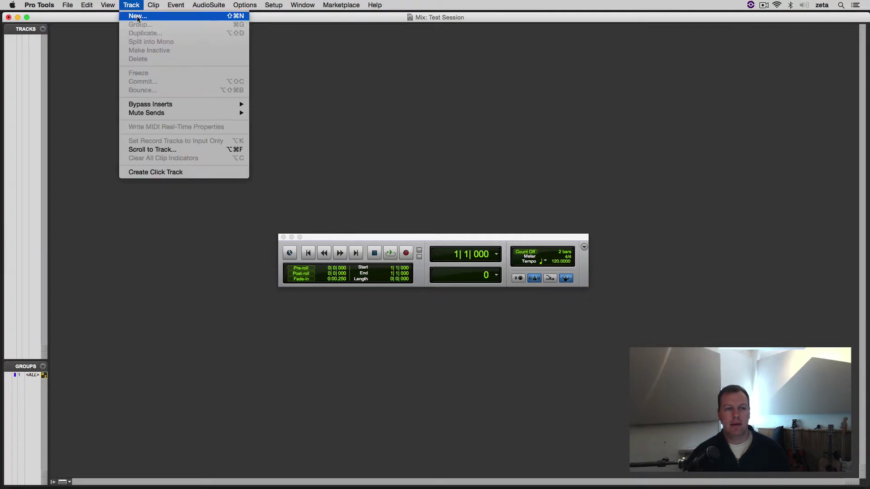
{"action": "left_click", "coordinate": [137, 17]}
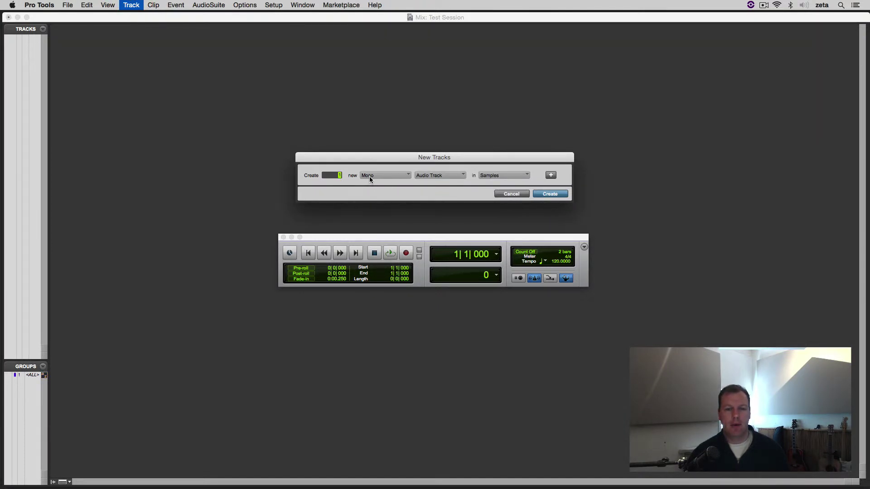
{"action": "left_click", "coordinate": [557, 194]}
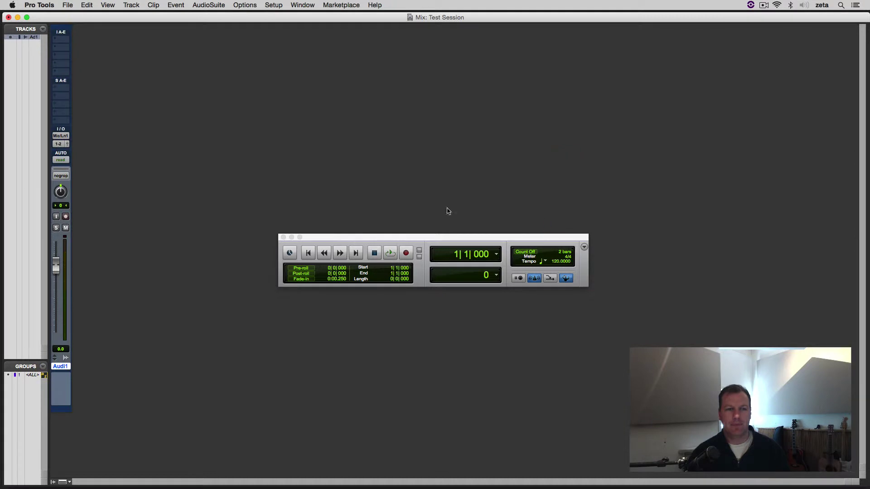
Show the Edit window, increase the Audio 1 track's height and move the window up just below the menu bar
{"action": "left_click", "coordinate": [299, 6]}
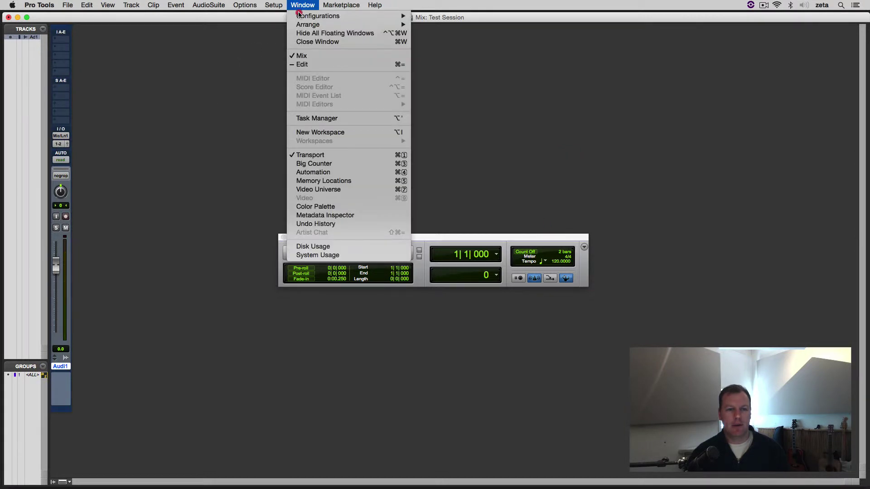
{"action": "left_click", "coordinate": [302, 64]}
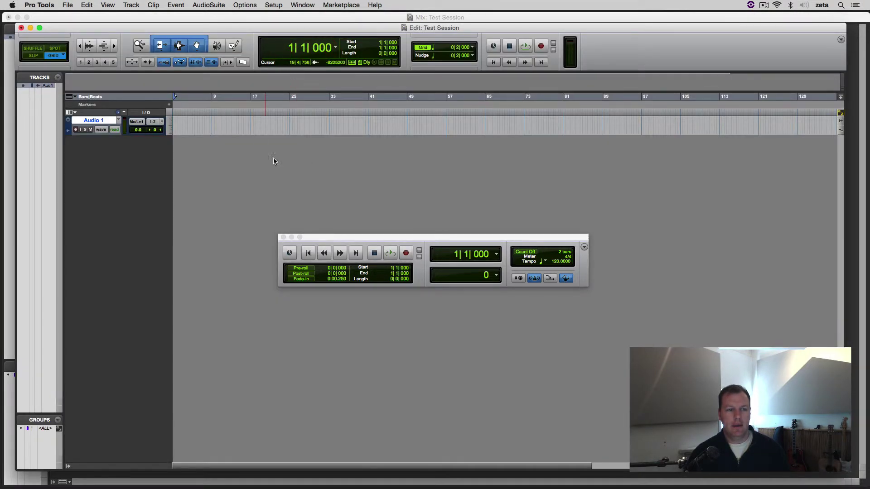
{"action": "left_click_drag", "start_coordinate": [111, 135], "coordinate": [112, 167]}
{"action": "left_click_drag", "start_coordinate": [272, 28], "coordinate": [264, 17]}
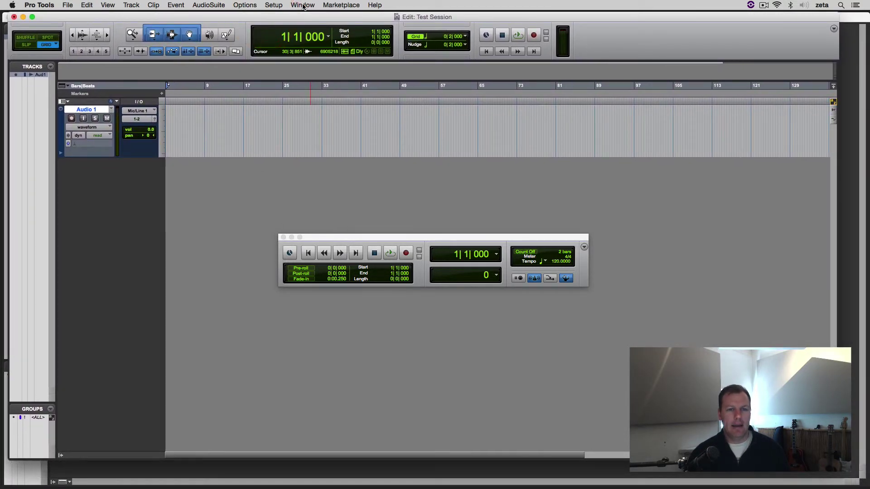
Switch to the Mix window to compare the views, and return to the Edit window
{"action": "left_click", "coordinate": [303, 6]}
{"action": "left_click", "coordinate": [307, 53]}
{"action": "left_click", "coordinate": [304, 5]}
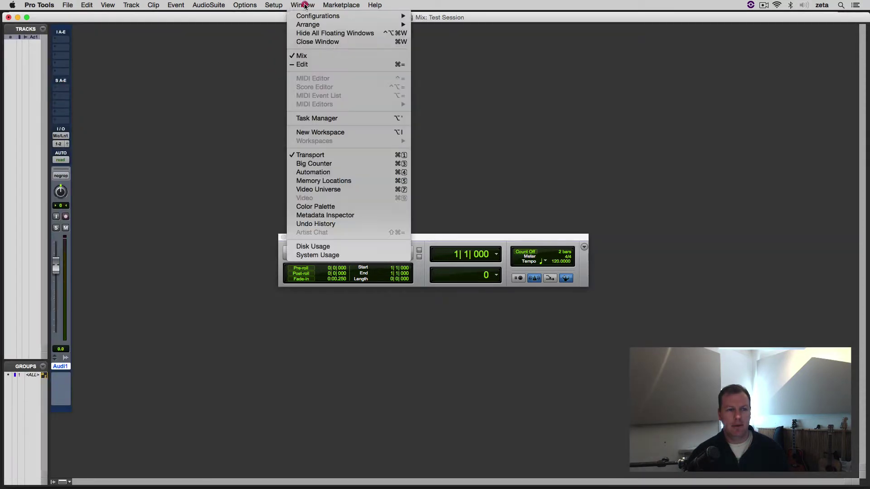
{"action": "left_click", "coordinate": [316, 64]}
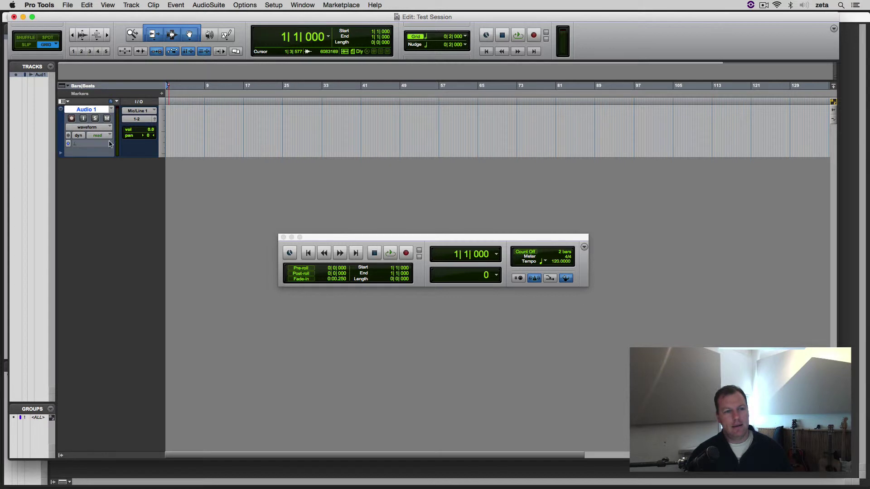
Rename the Audio 1 track as "Vocal 1"
{"action": "double_click", "coordinate": [94, 110]}
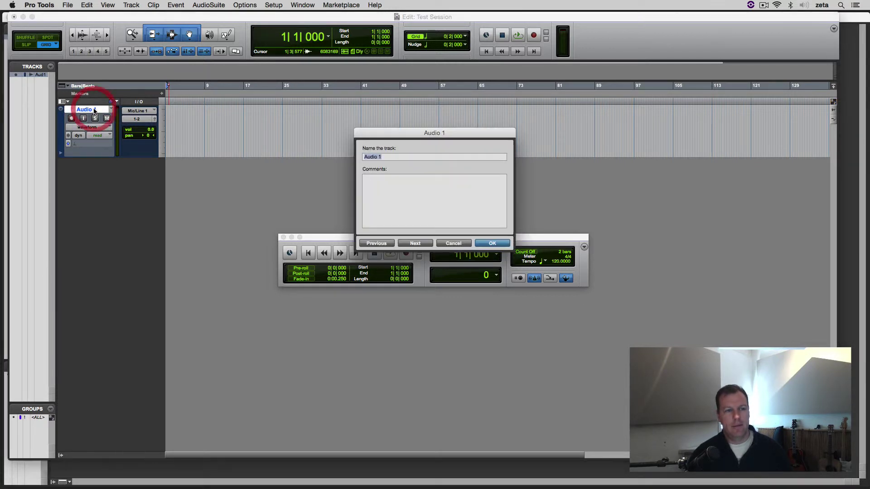
{"action": "type", "text": "Vocals"}
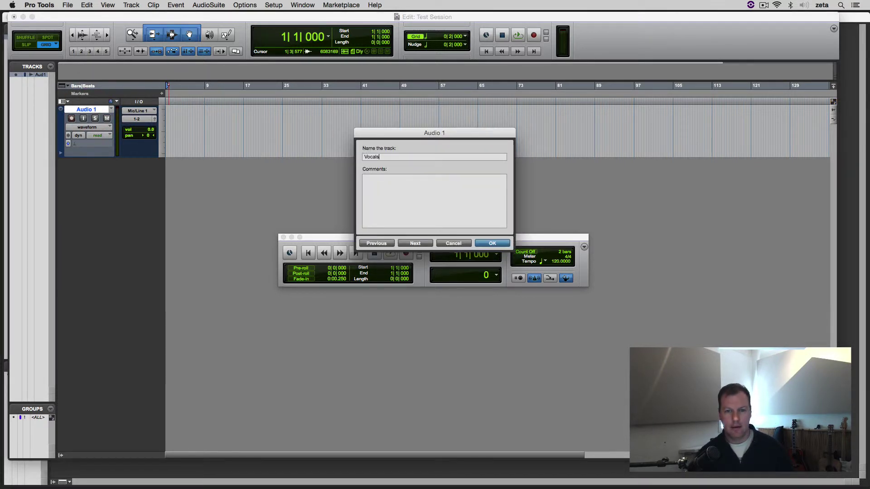
{"action": "key", "text": "BackSpace"}
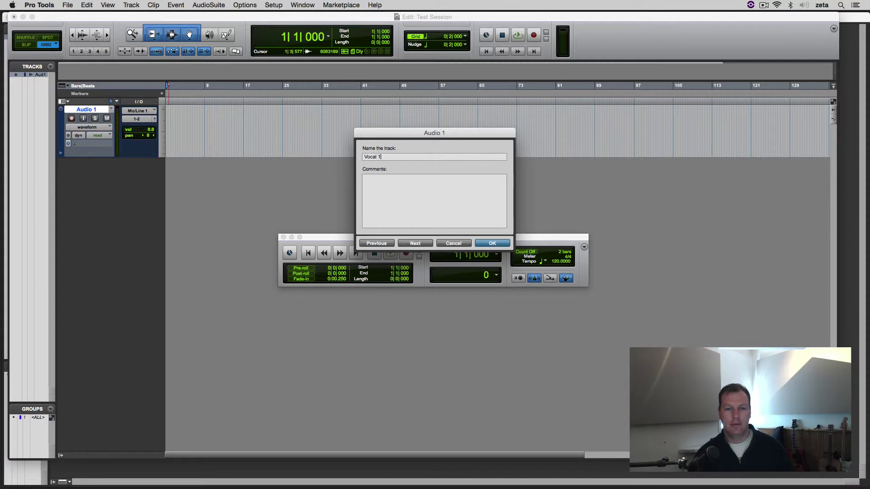
{"action": "key", "text": "Return"}
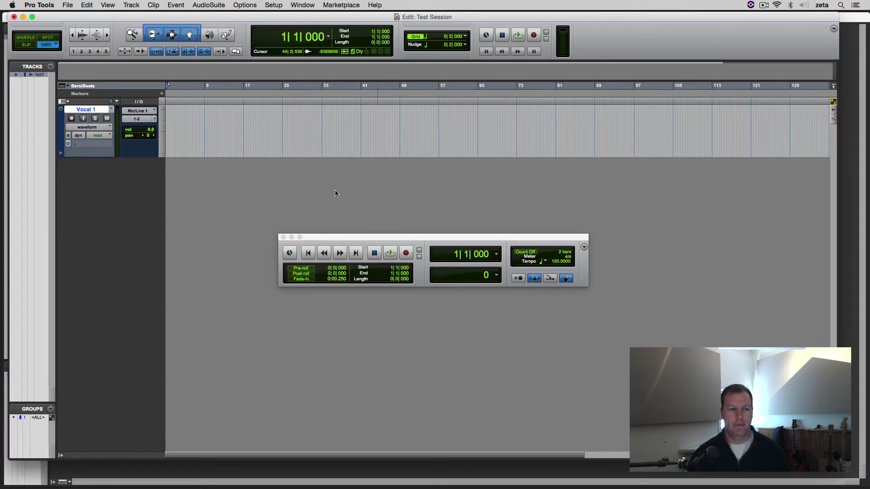
Record-enable the Vocal 1 track and record a spoken take from the session start to about bar 46
{"action": "left_click", "coordinate": [71, 119]}
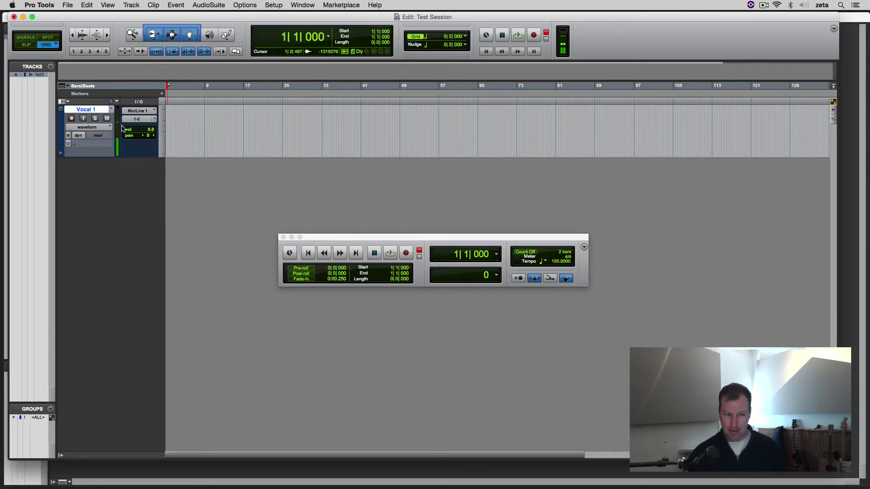
{"action": "left_click", "coordinate": [308, 254]}
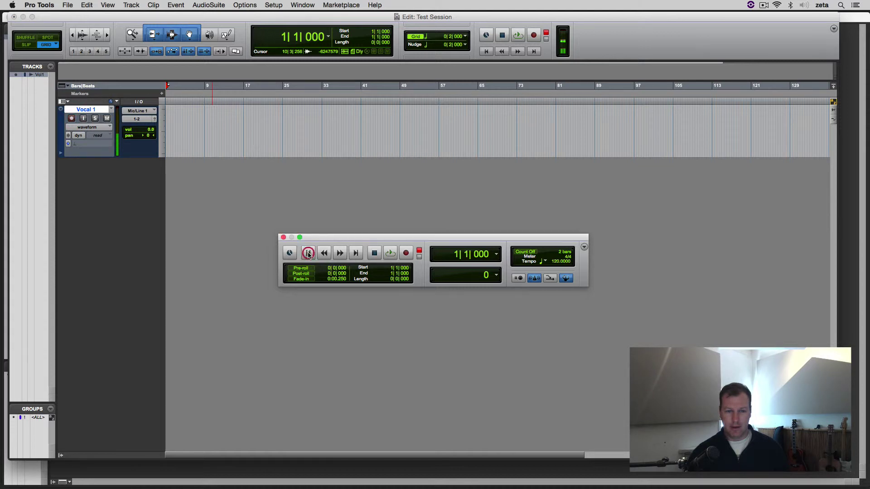
{"action": "left_click", "coordinate": [406, 254]}
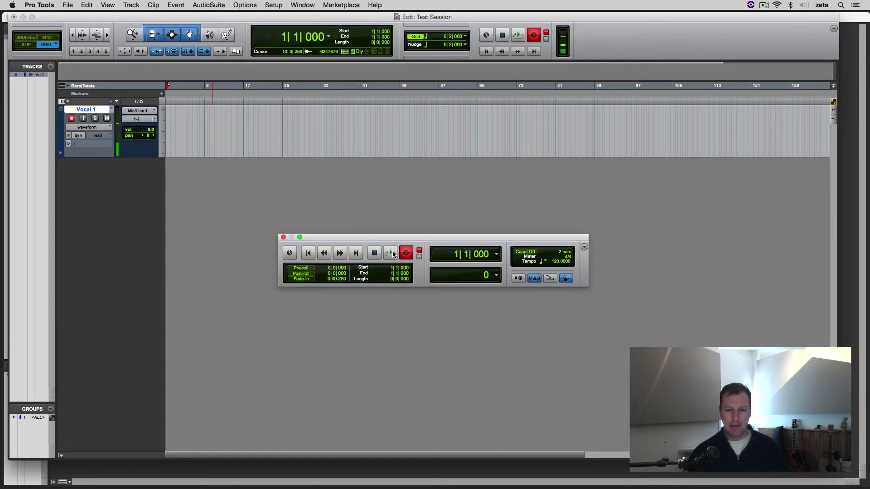
{"action": "left_click", "coordinate": [391, 253]}
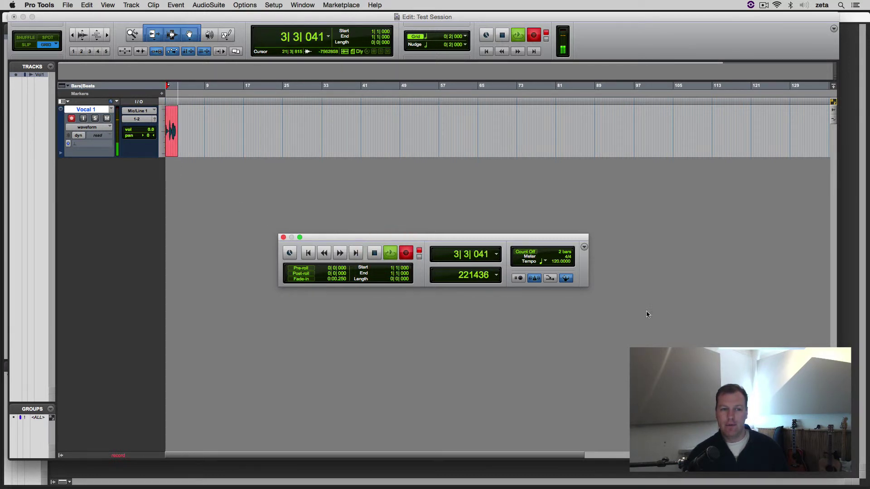
{"action": "left_click", "coordinate": [684, 408]}
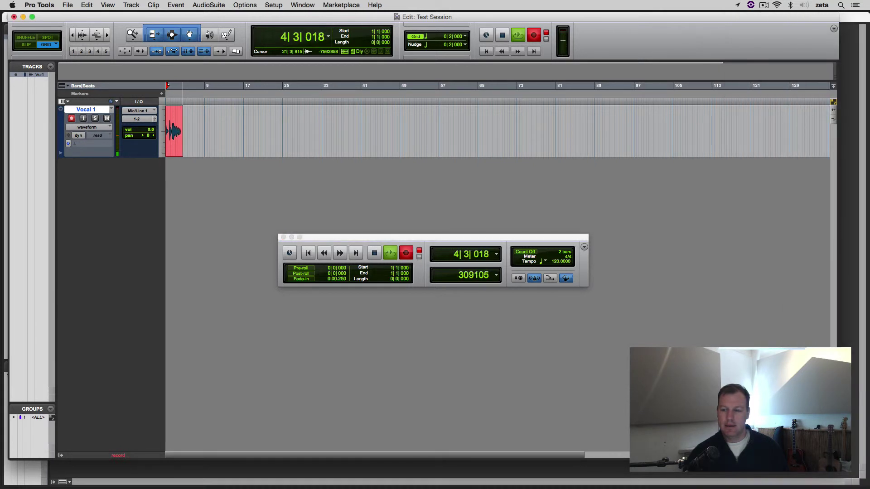
{"action": "key", "text": "super+bracketright"}
{"action": "key", "text": "super+bracketright"}
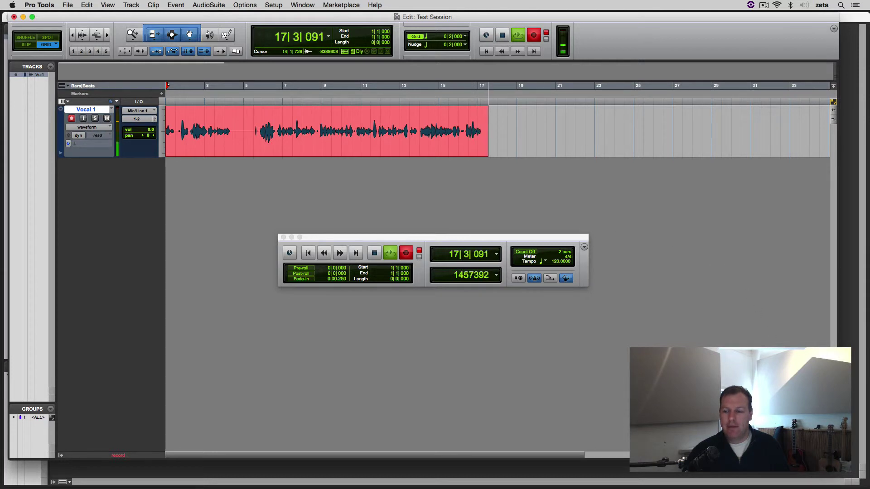
{"action": "left_click", "coordinate": [813, 455]}
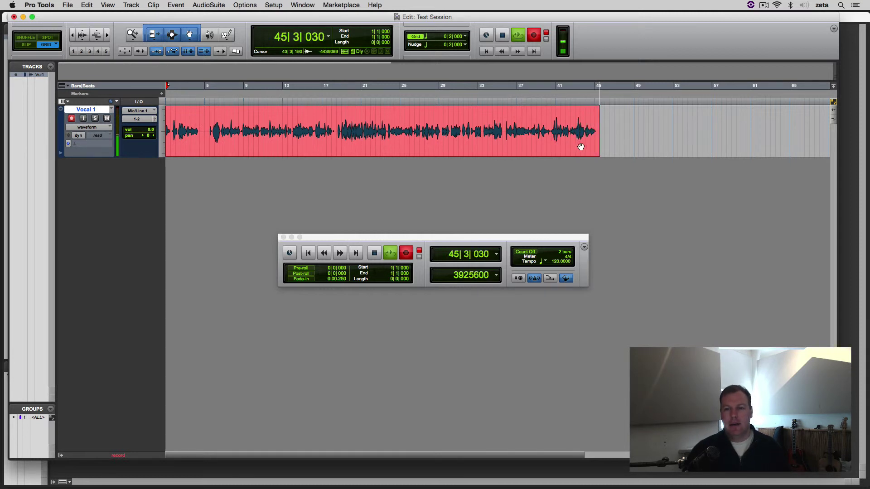
{"action": "left_click", "coordinate": [374, 253]}
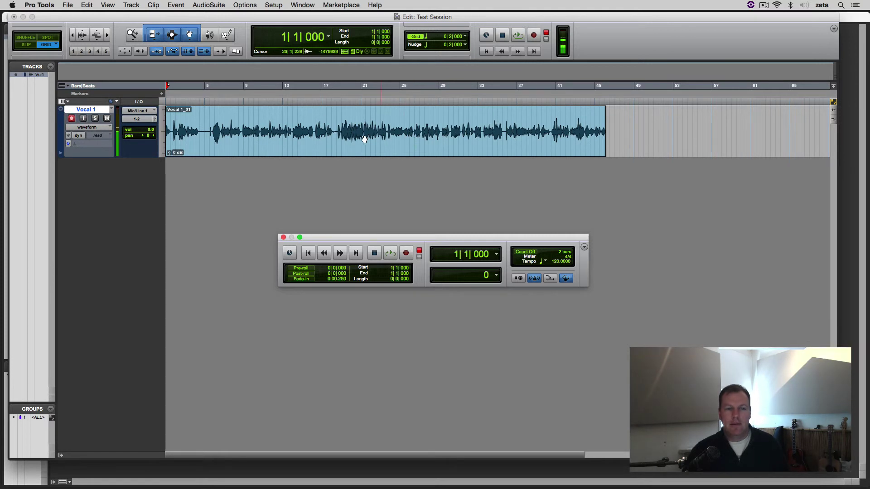
Add a second mono audio track below Vocal 1 and increase its height to match
{"action": "left_click", "coordinate": [131, 5]}
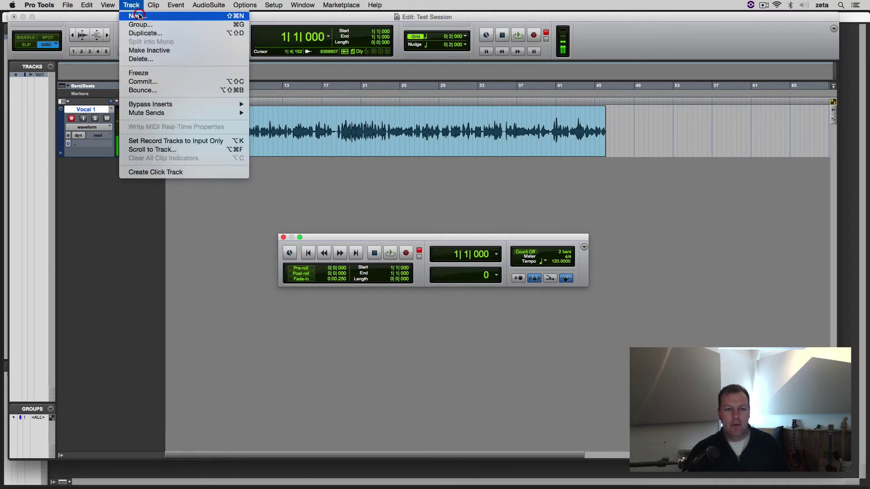
{"action": "left_click", "coordinate": [136, 17]}
{"action": "left_click", "coordinate": [558, 194]}
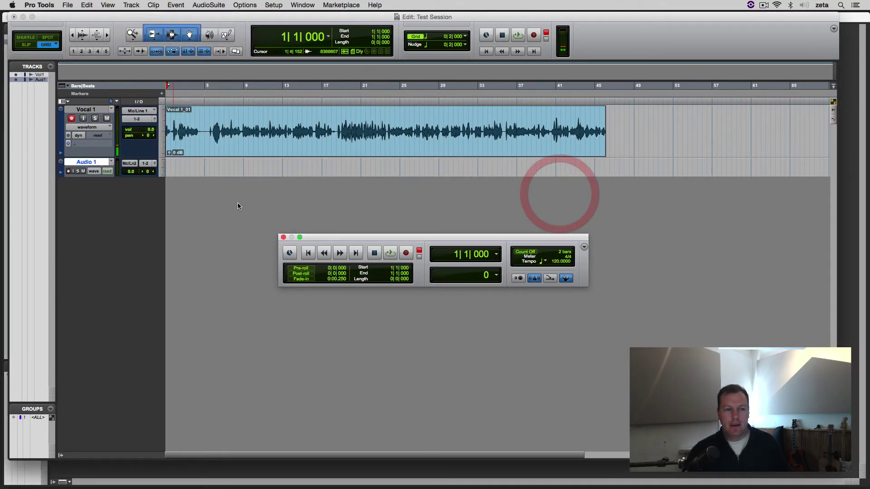
{"action": "left_click_drag", "start_coordinate": [106, 176], "coordinate": [107, 208]}
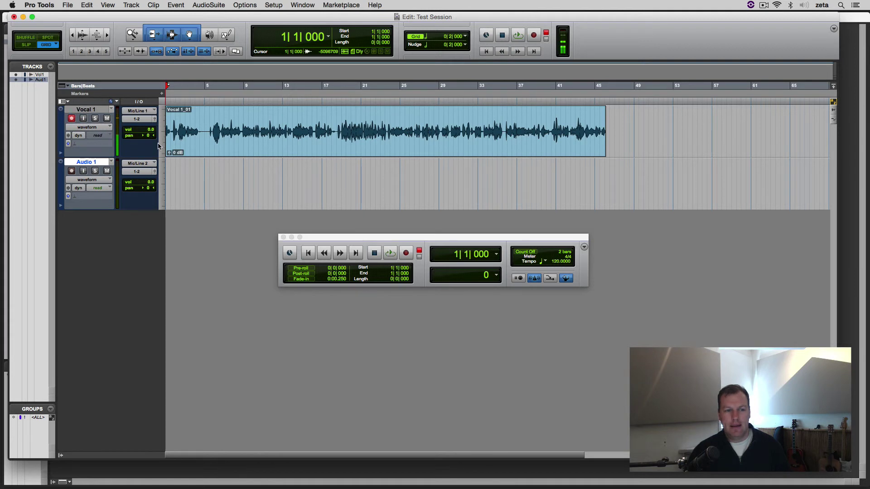
Hide the I/O column in the Edit window, and show it again
{"action": "left_click", "coordinate": [64, 101]}
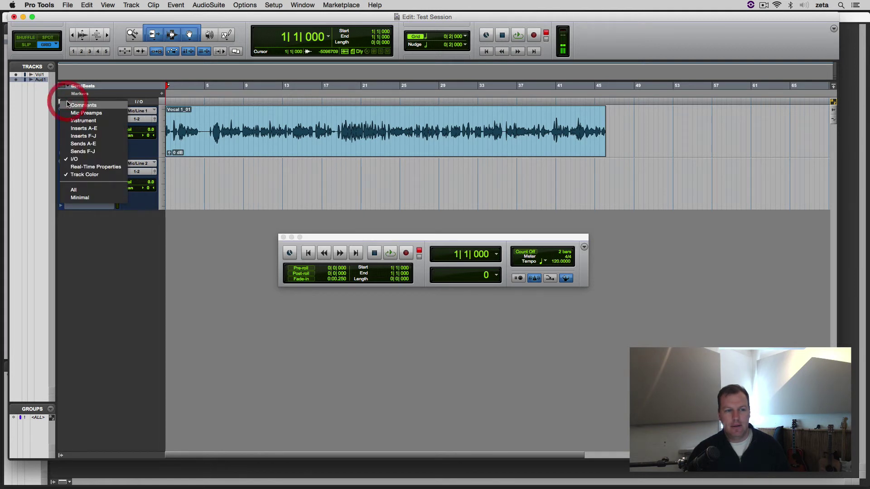
{"action": "left_click", "coordinate": [74, 159]}
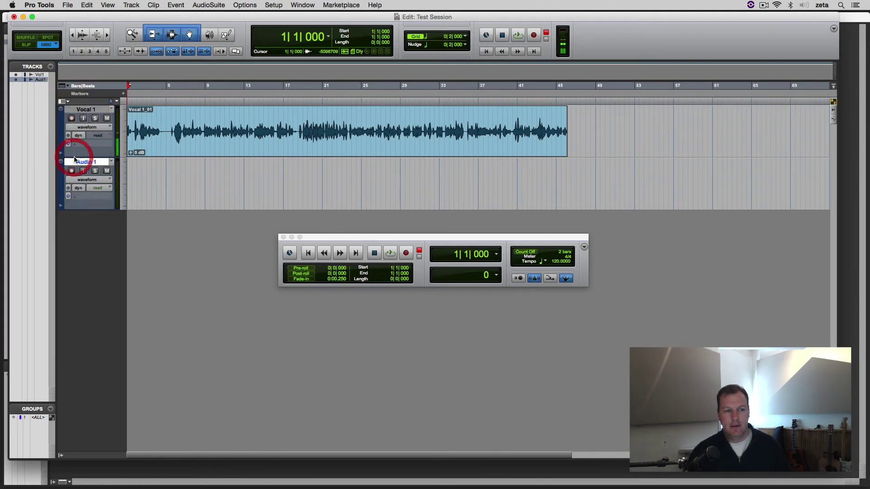
{"action": "left_click", "coordinate": [66, 102]}
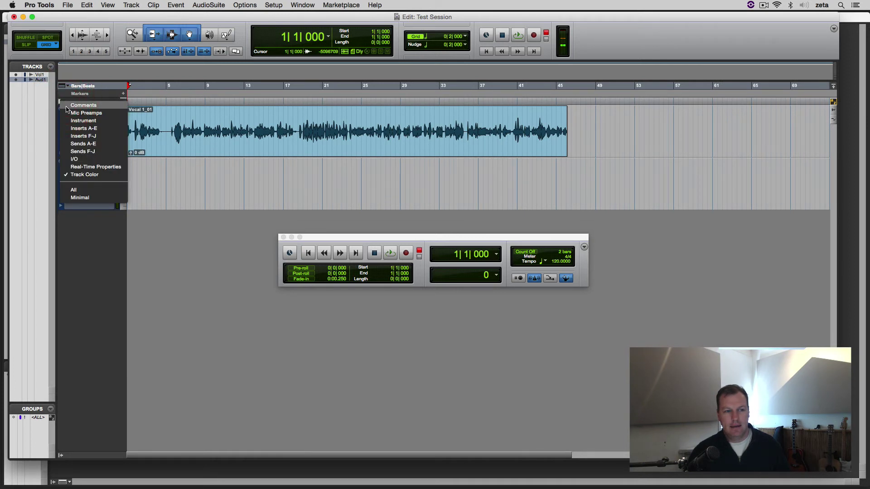
{"action": "left_click", "coordinate": [84, 160]}
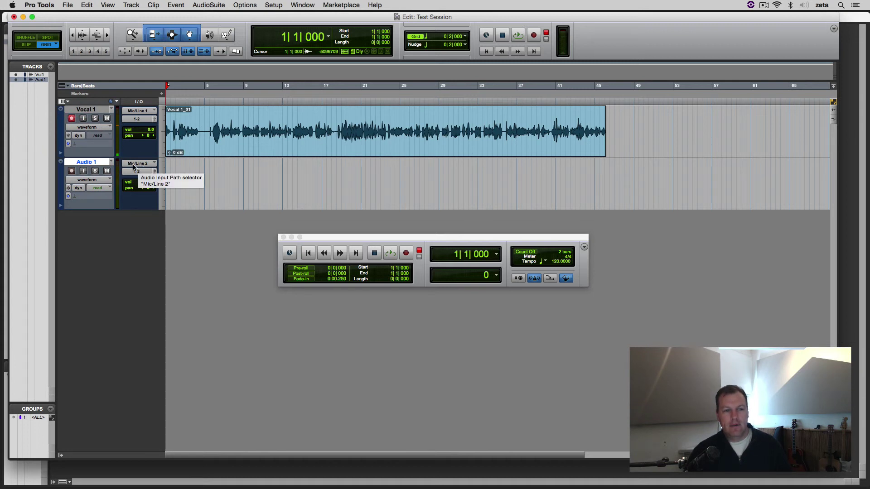
Examine the input and output path choices of the Audio 1 track
{"action": "left_click", "coordinate": [140, 165]}
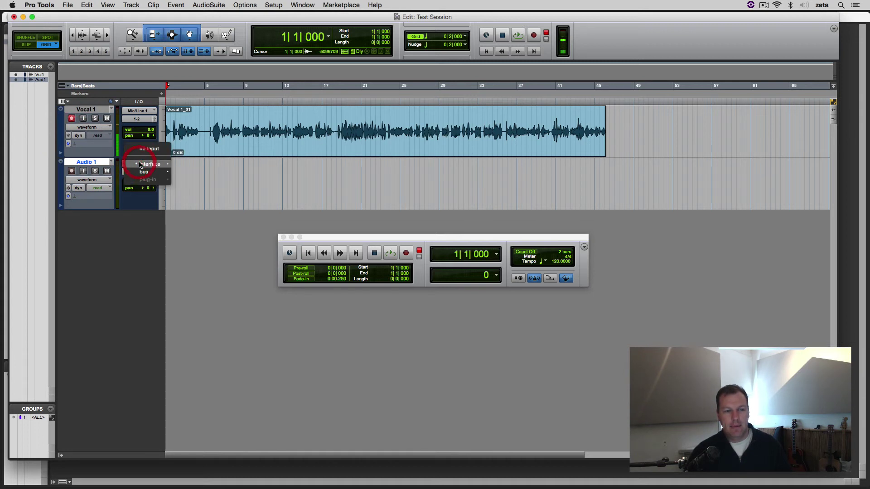
{"action": "left_click", "coordinate": [353, 190]}
{"action": "left_click", "coordinate": [136, 171]}
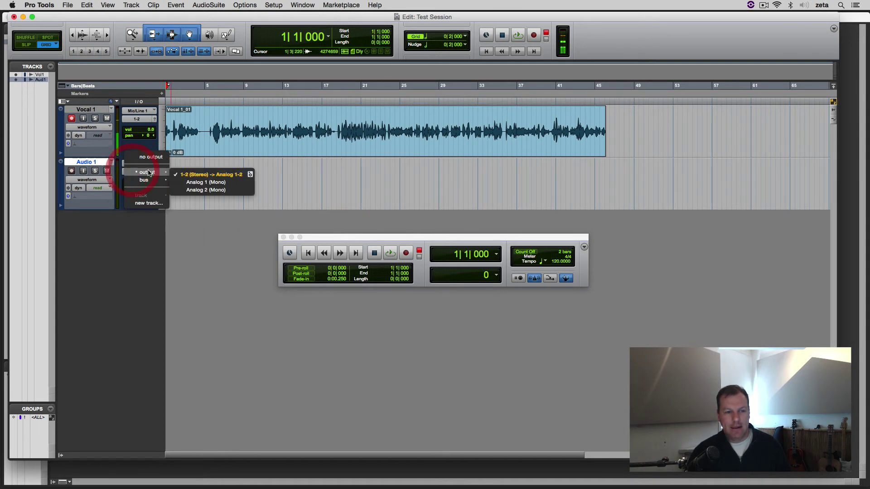
{"action": "left_click", "coordinate": [429, 178]}
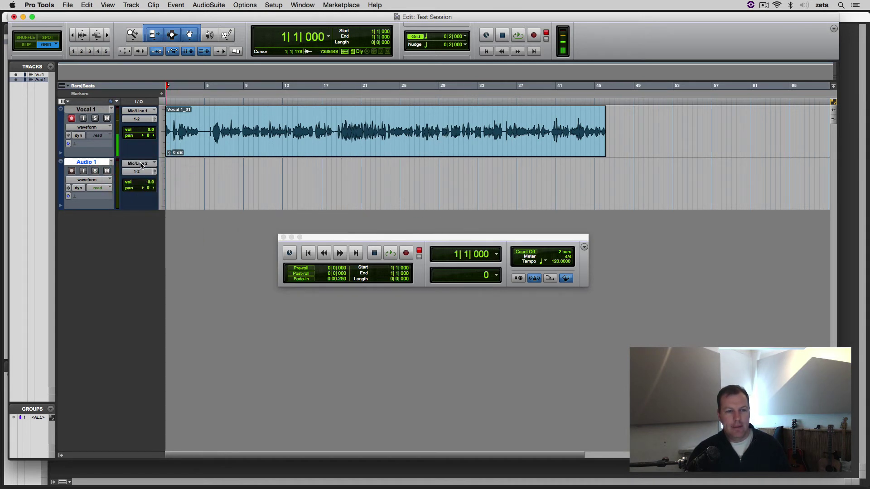
Set the Audio 1 track's input to the interface's Mic/Line 1 (Mono)
{"action": "left_click", "coordinate": [141, 166]}
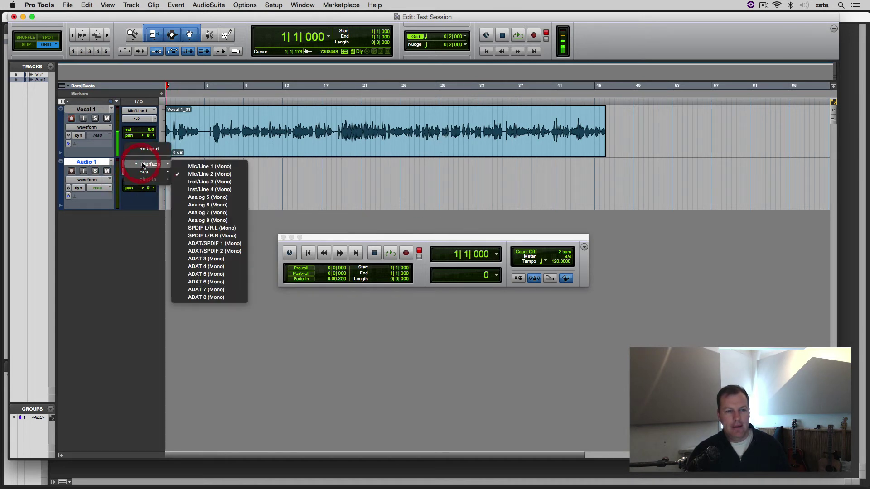
{"action": "left_click", "coordinate": [210, 167]}
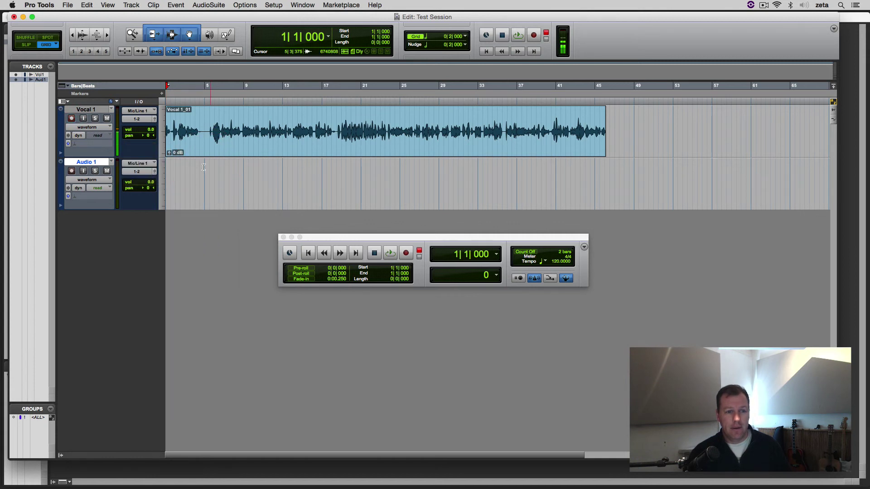
{"action": "left_click", "coordinate": [146, 165]}
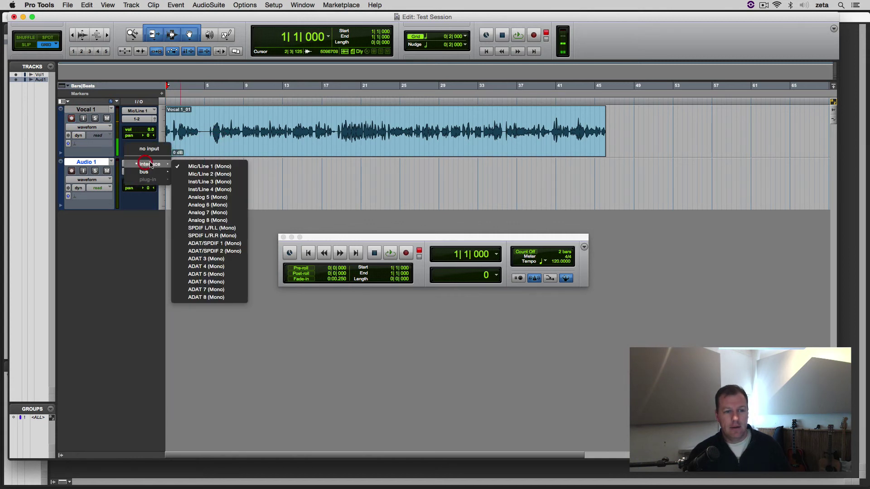
{"action": "left_click", "coordinate": [195, 167]}
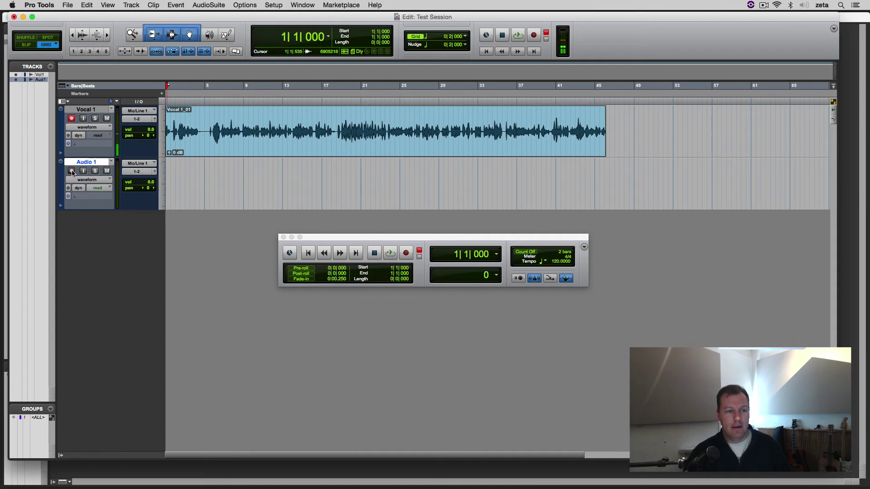
Record-enable the Audio 1 track, disarm Vocal 1, and return the playback position to the session start
{"action": "left_click", "coordinate": [71, 172]}
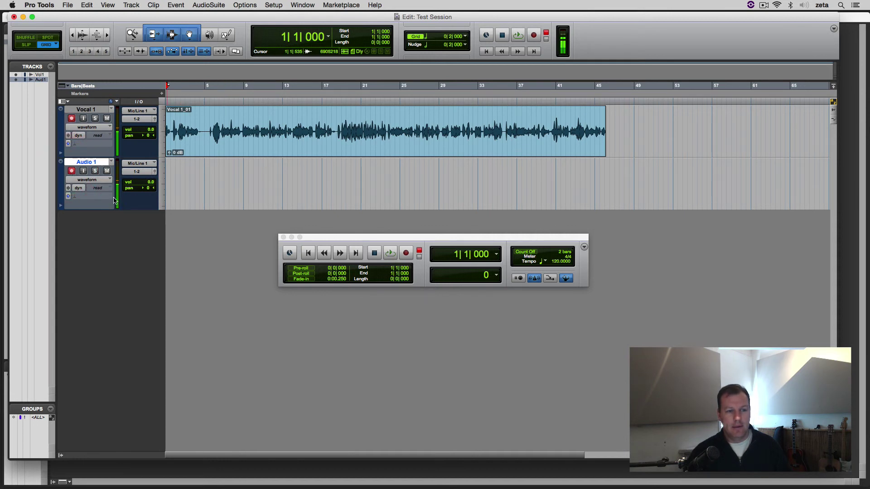
{"action": "left_click", "coordinate": [72, 118]}
{"action": "left_click", "coordinate": [210, 173]}
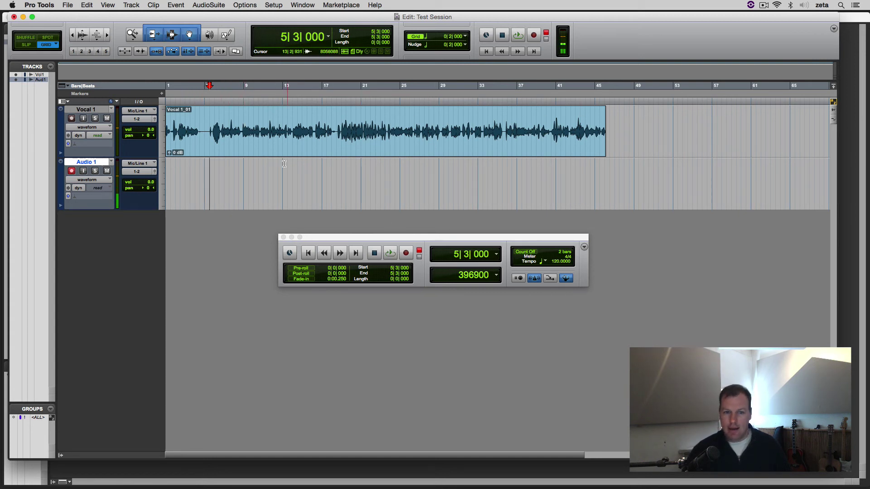
{"action": "left_click", "coordinate": [309, 256]}
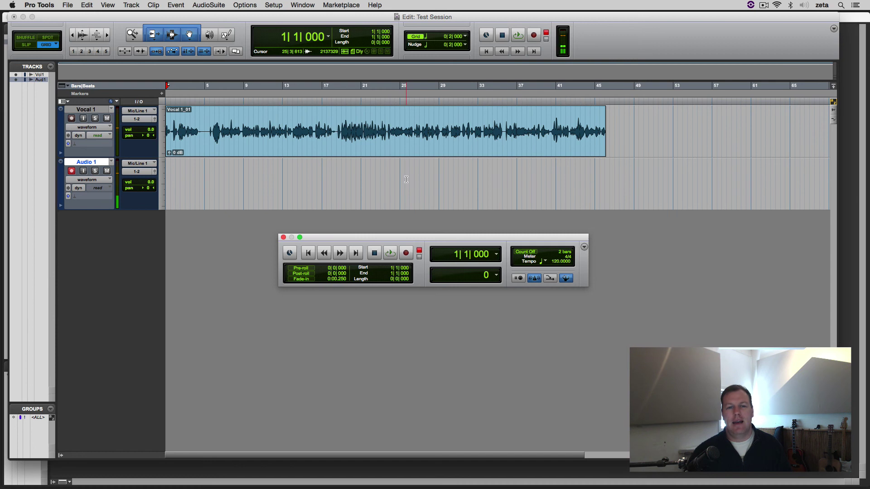
{"action": "key", "text": "shift+r"}
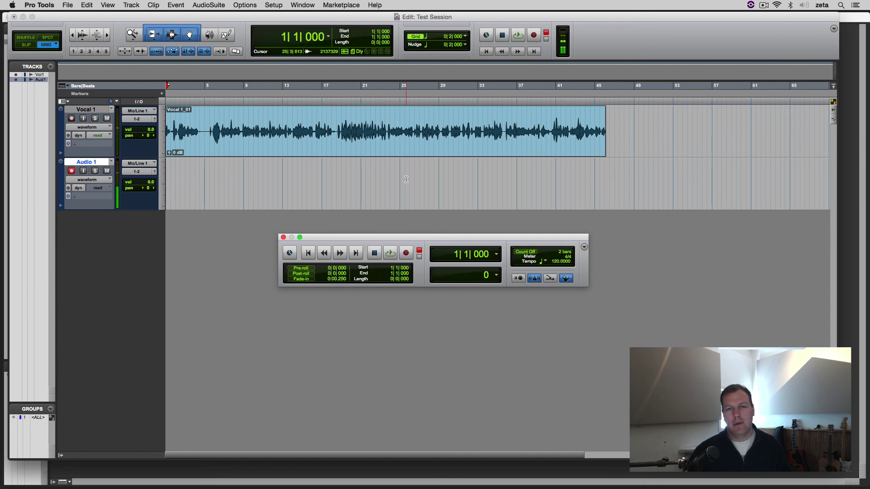